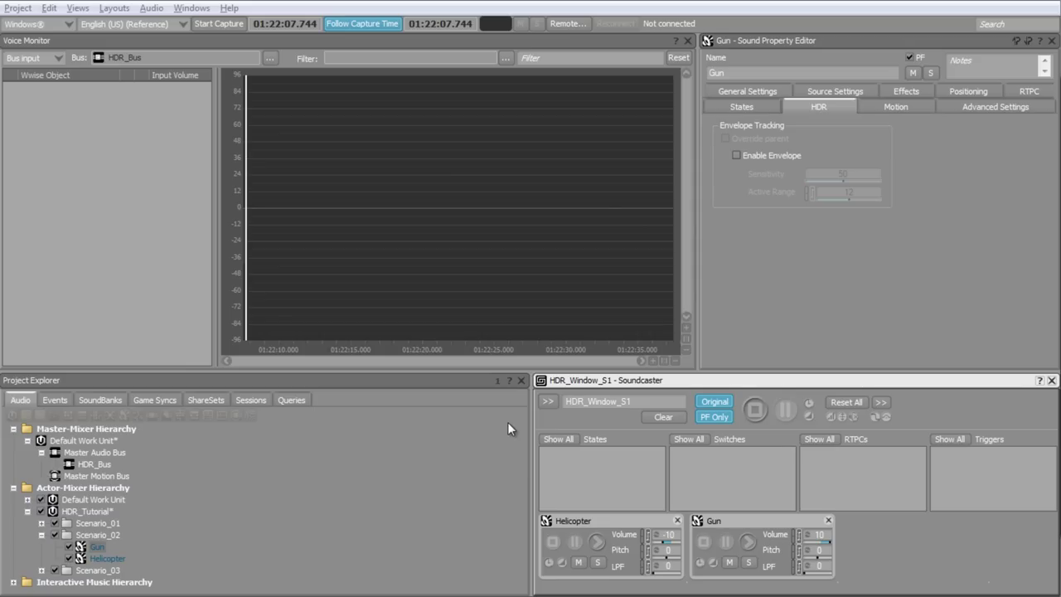
# - Capture the Helicopter sound playing with two Gun shots over it, and stop the Helicopter
pyautogui.click(219, 23)
pyautogui.click(595, 541)
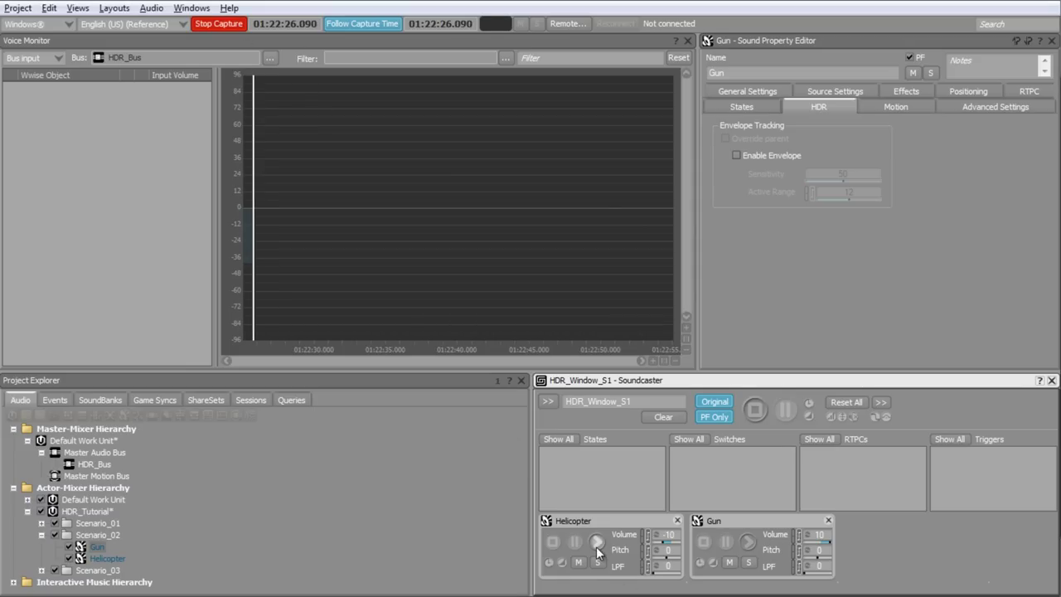
pyautogui.click(748, 542)
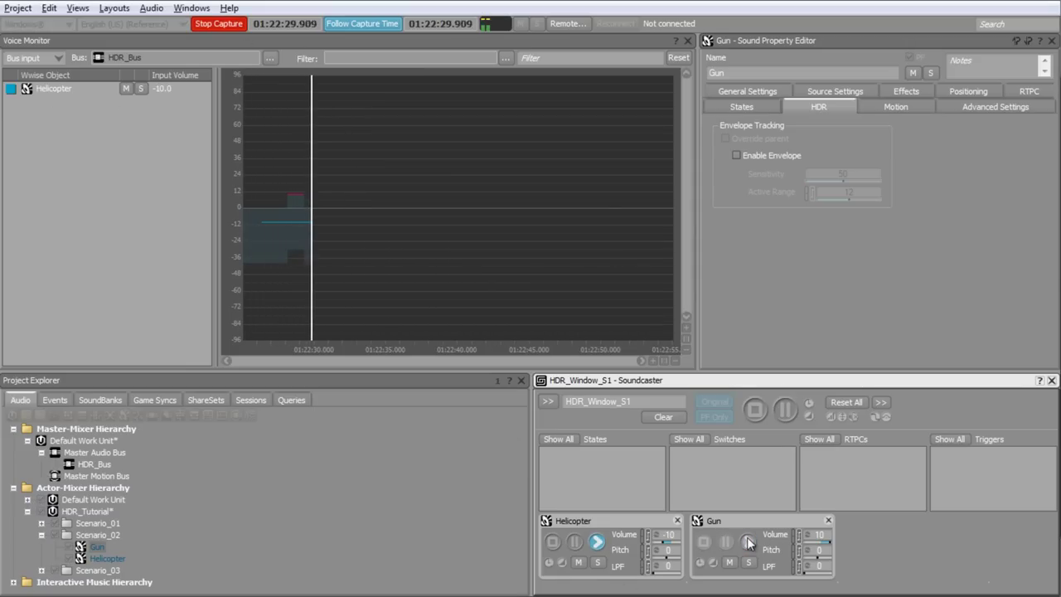
pyautogui.click(748, 542)
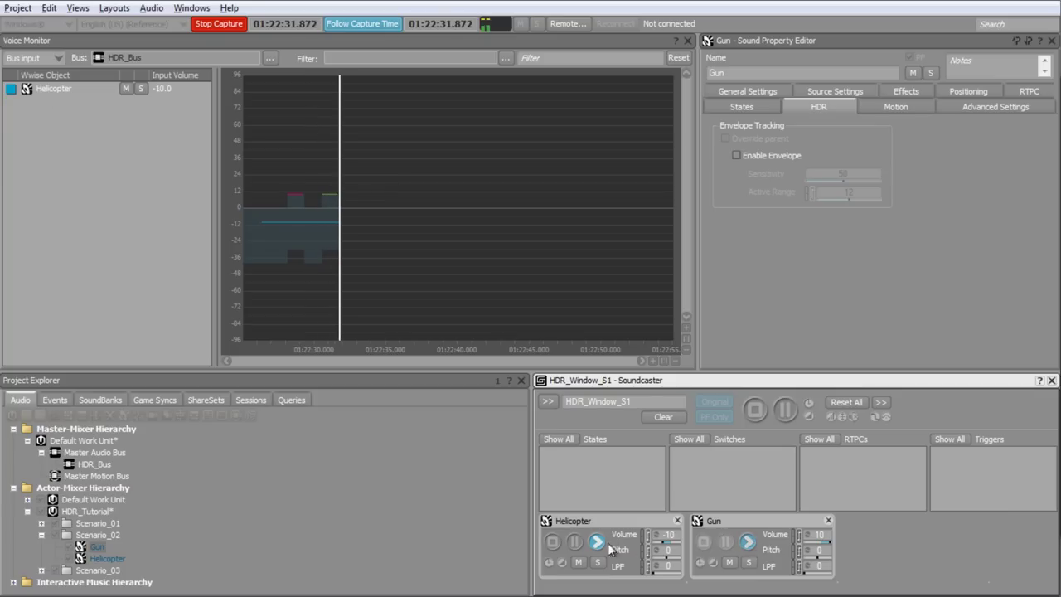
pyautogui.click(553, 543)
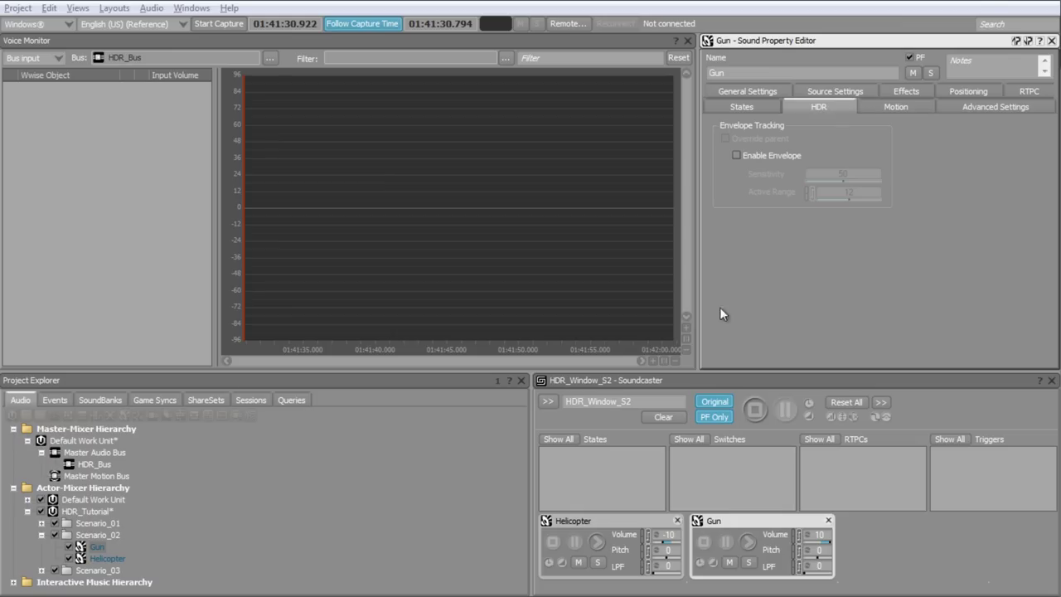
# - Enable HDR envelope tracking for the Gun sound
pyautogui.click(757, 157)
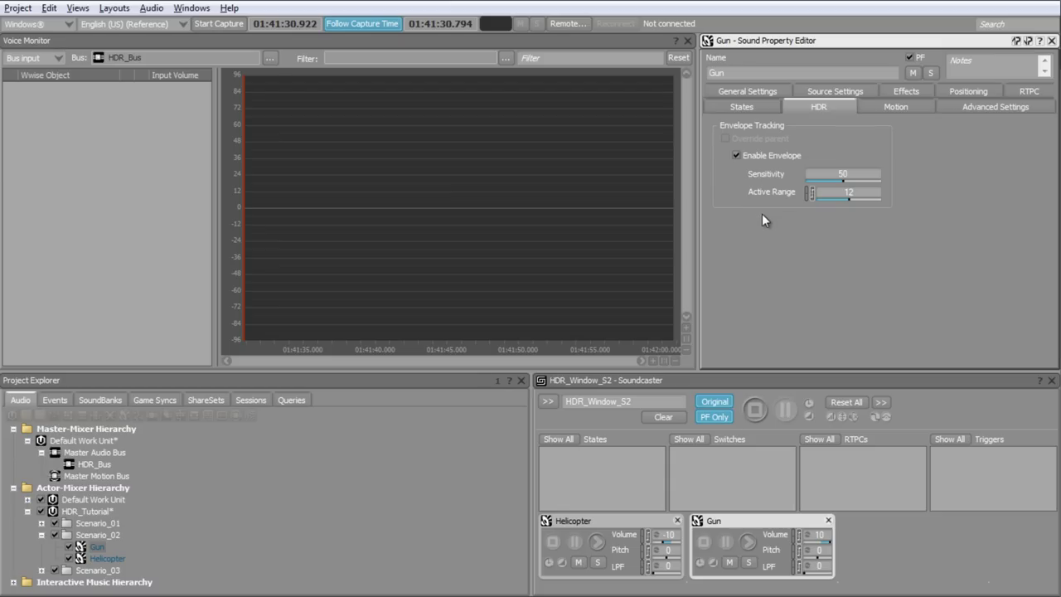
pyautogui.click(735, 522)
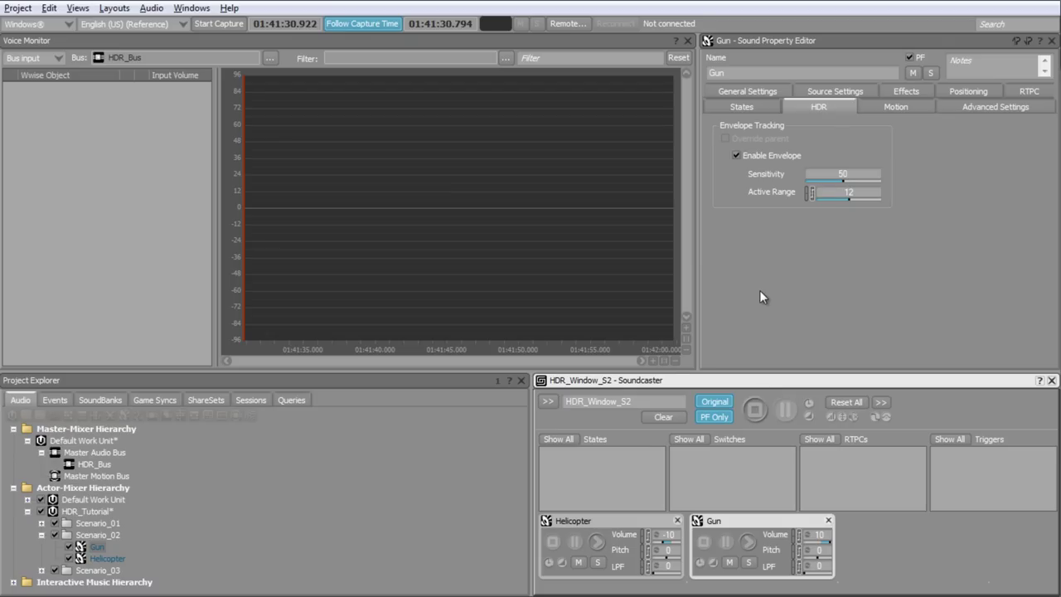
# - Capture Helicopter with two Gun shots over it using the tracked envelope, and stop playback and the capture
pyautogui.click(222, 23)
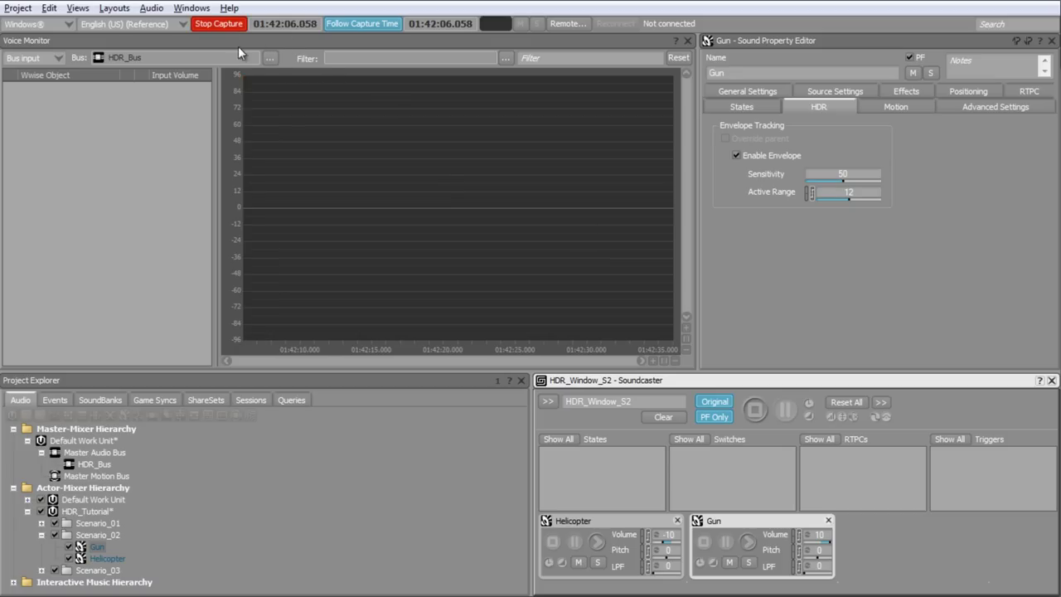
pyautogui.click(596, 541)
pyautogui.click(748, 542)
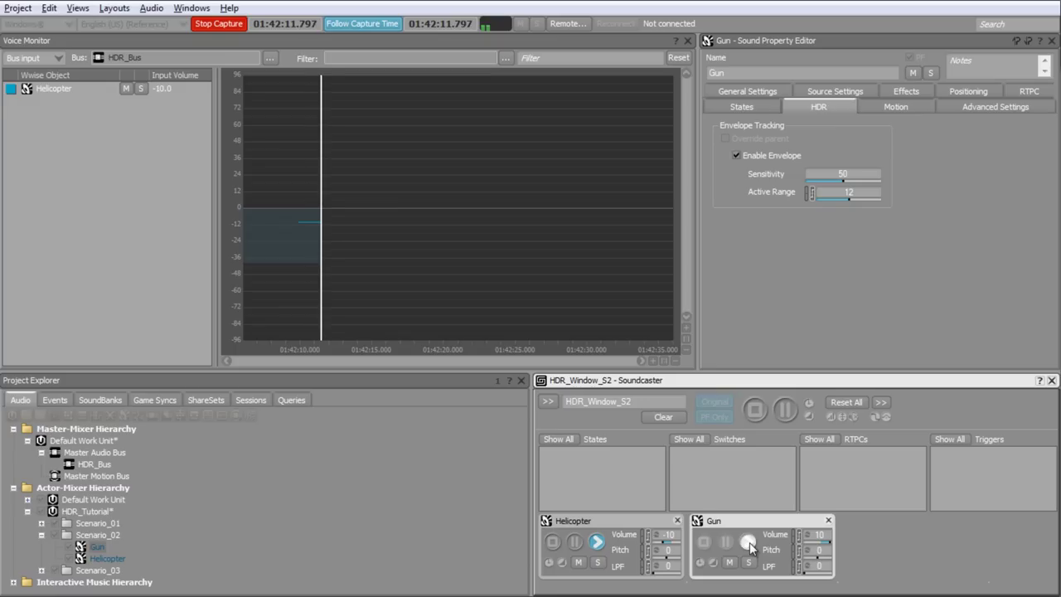
pyautogui.click(748, 542)
pyautogui.click(553, 541)
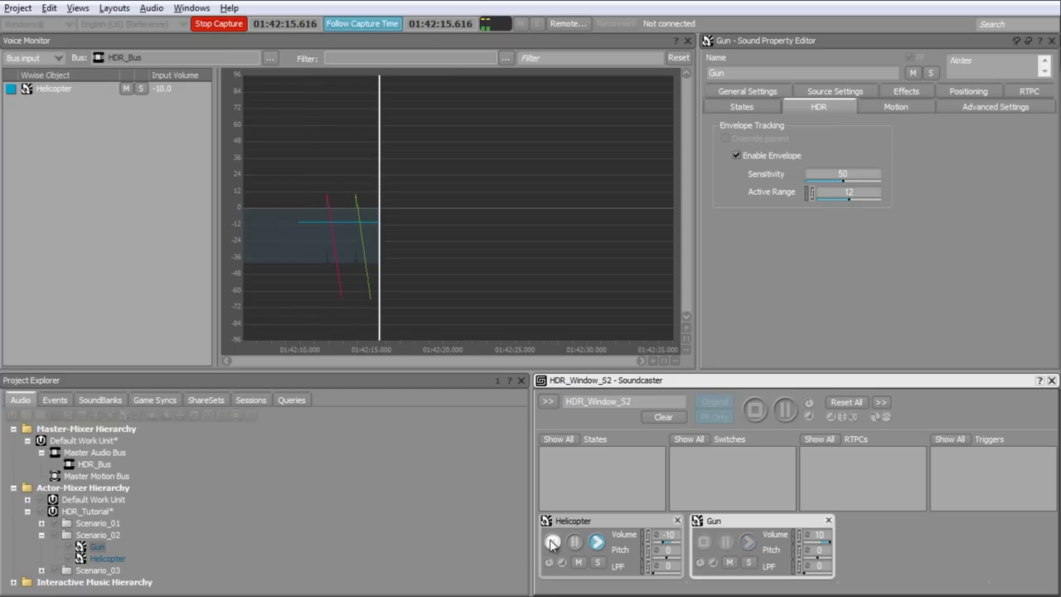
pyautogui.click(217, 25)
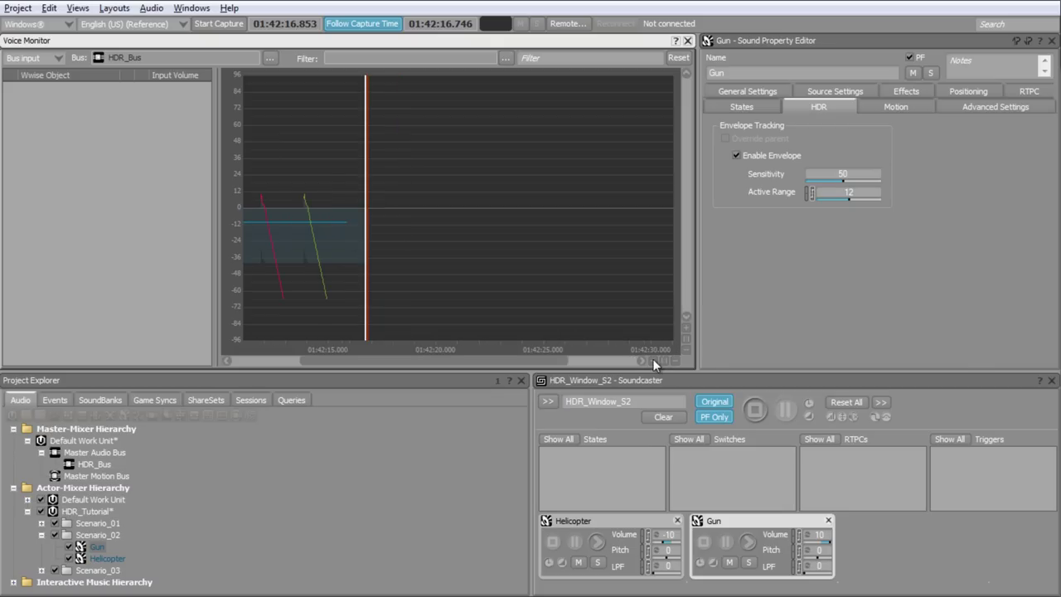
# - Zoom the Voice Monitor timeline in on the captured shots and switch its graph to Bus output
pyautogui.moveTo(652, 358); pyautogui.dragTo(407, 359)
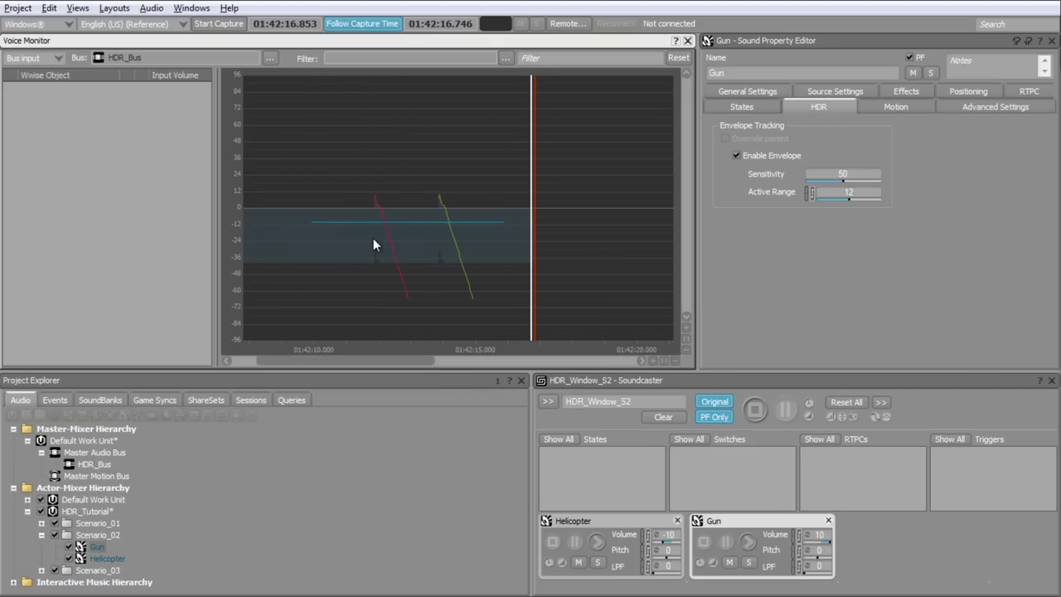
pyautogui.click(46, 58)
pyautogui.click(44, 97)
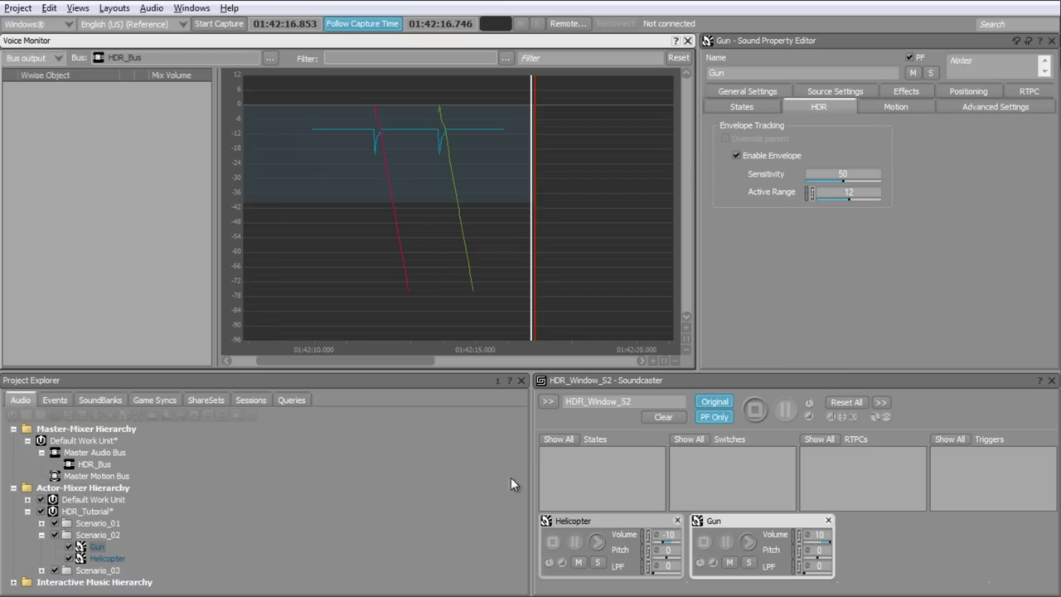
# - Audition Helicopter while a muted Gun shot plays, and unmute Gun
pyautogui.click(604, 544)
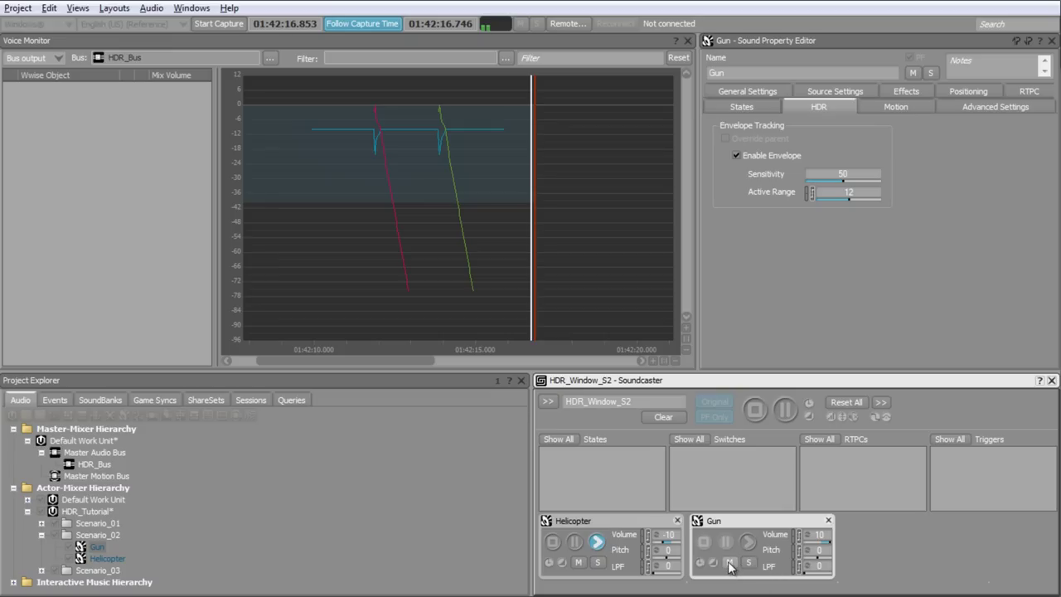
pyautogui.click(730, 564)
pyautogui.click(748, 542)
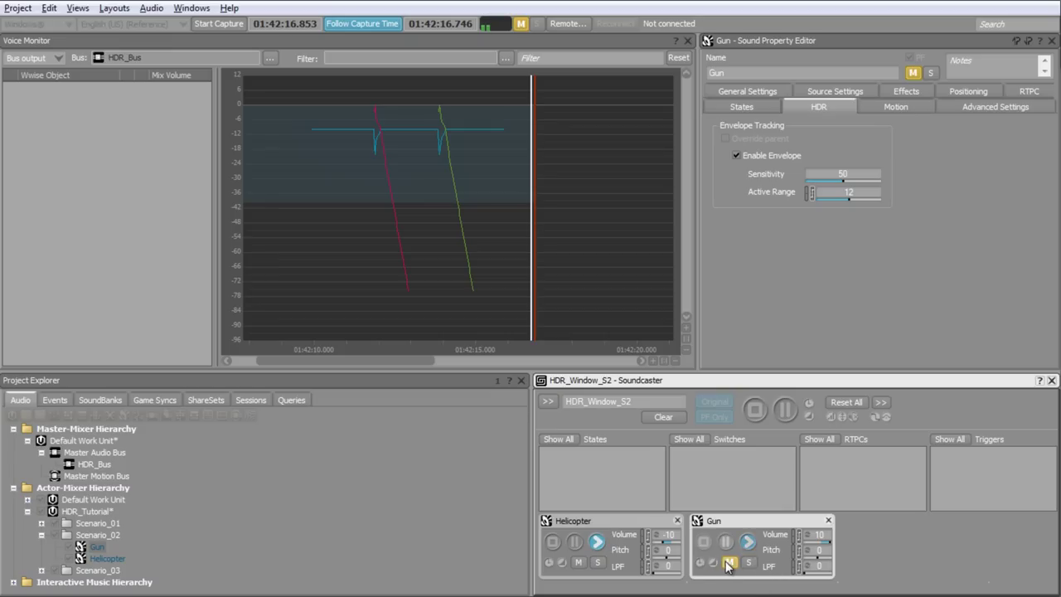
pyautogui.click(728, 566)
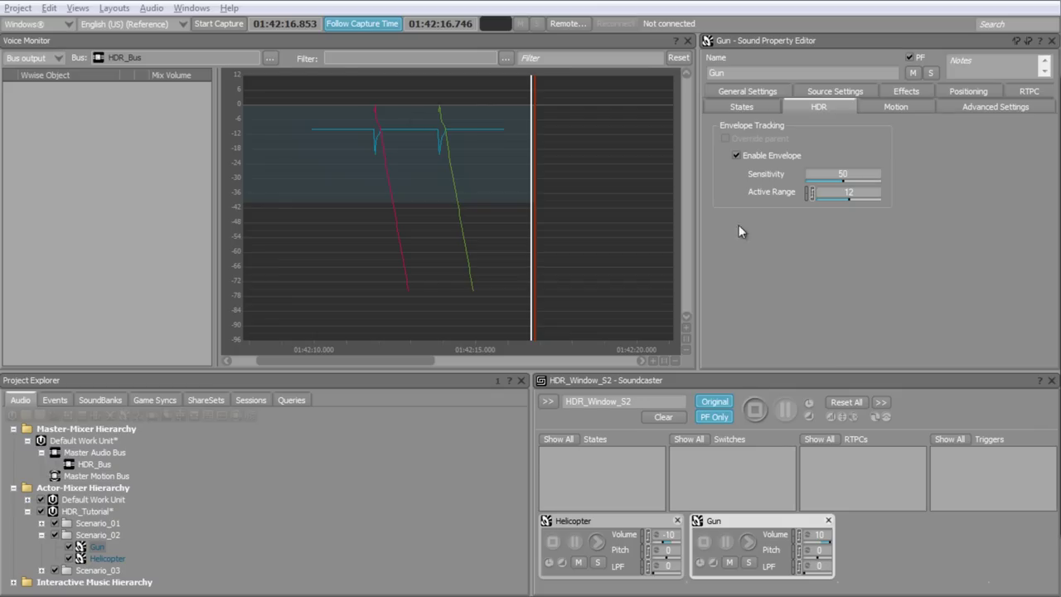
# - Open the Source Editor for Gun_HDR_03 with HDR envelope editing on and the waveform displayed as RMS
pyautogui.click(75, 9)
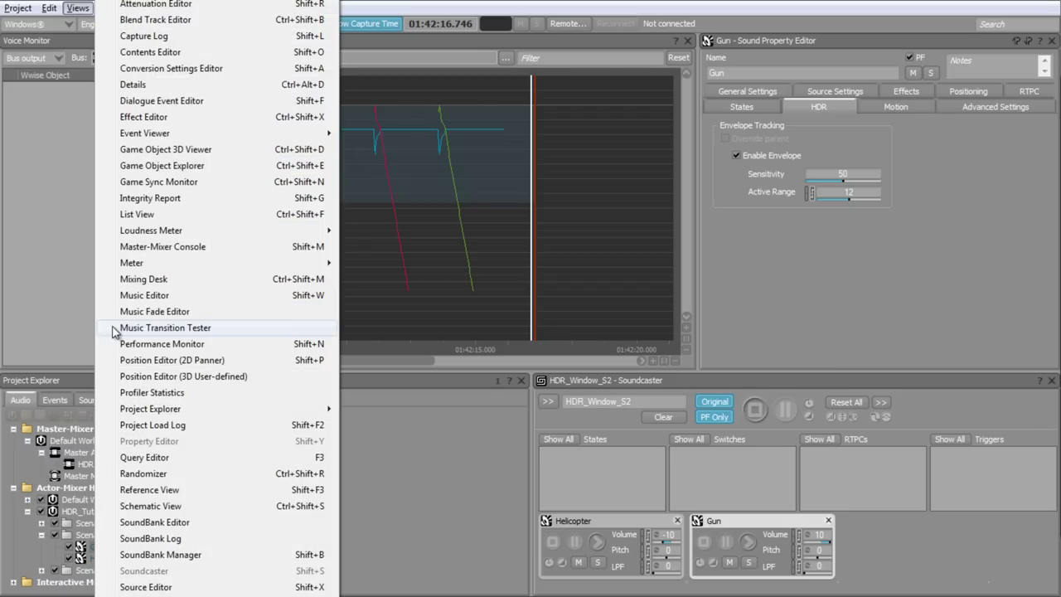
pyautogui.click(150, 586)
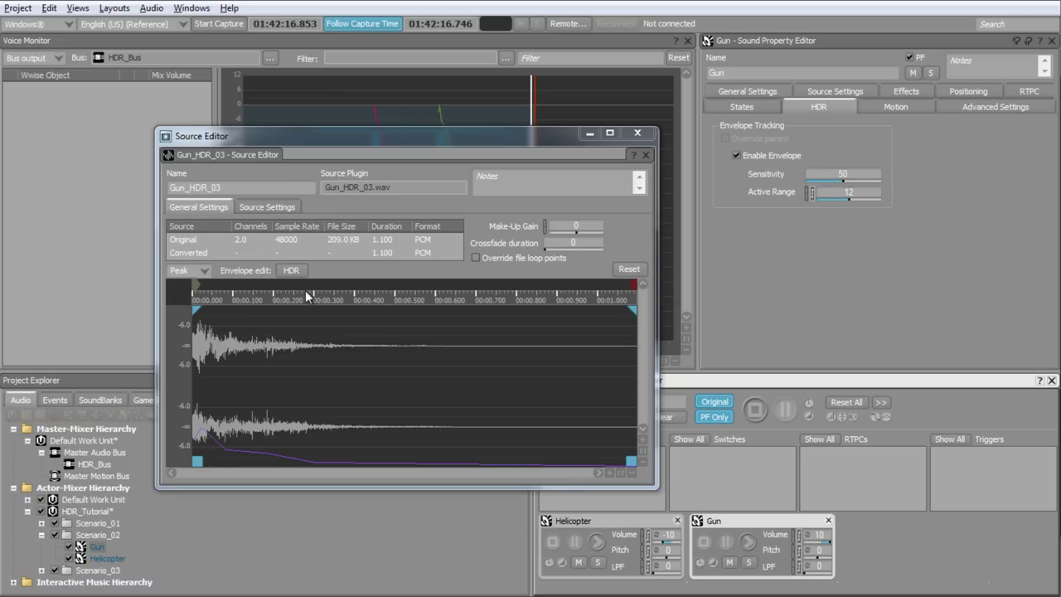
pyautogui.click(290, 270)
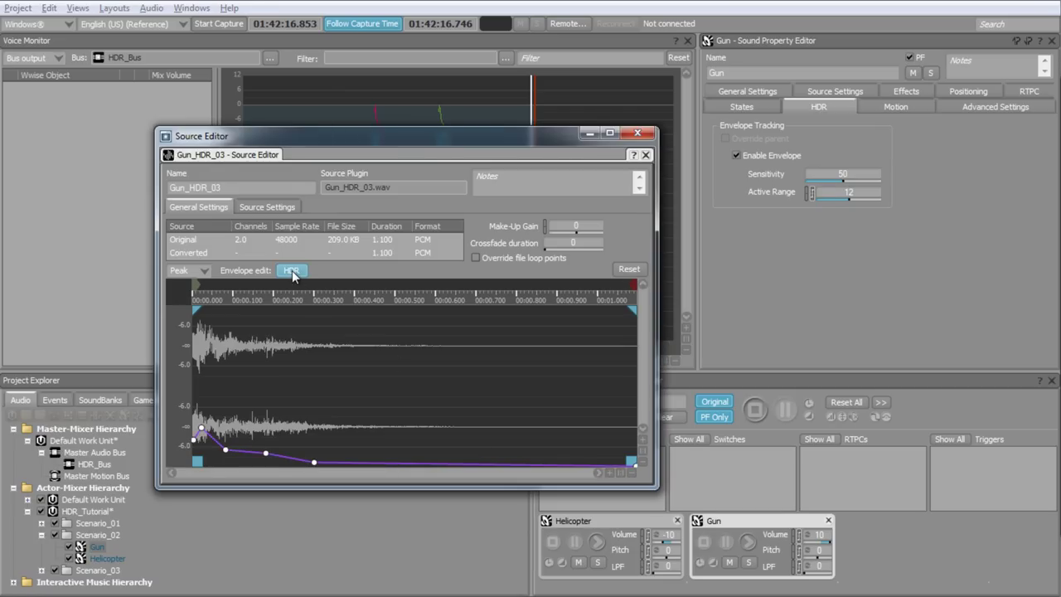
pyautogui.click(204, 271)
pyautogui.click(176, 293)
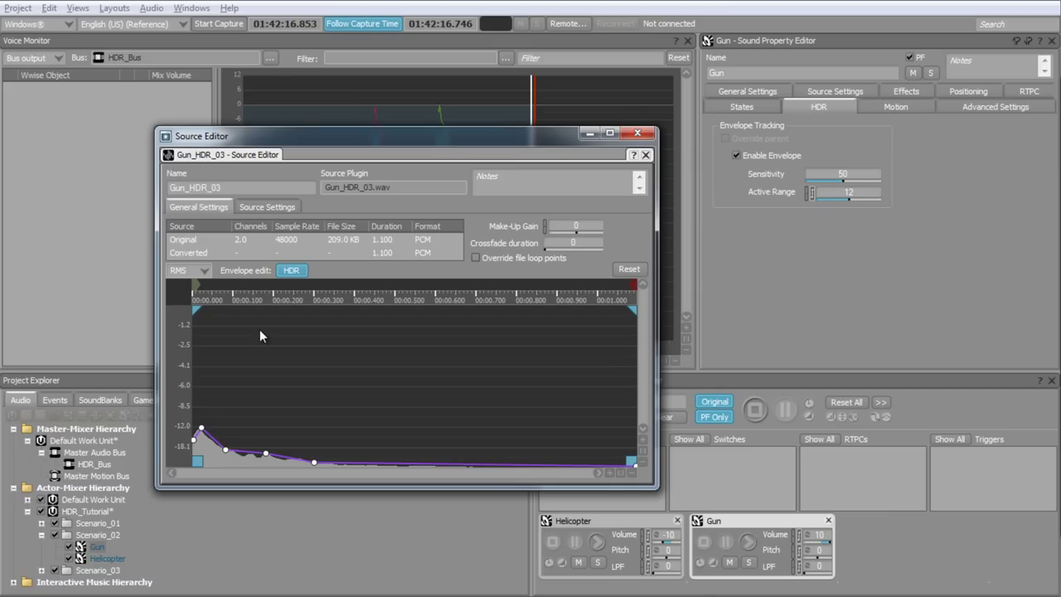
# - Set the Gun envelope sensitivity to 51 and move the inner HDR envelope points up and later, with the peak at about 0.37 s
pyautogui.moveTo(847, 192)
pyautogui.mouseDown()
pyautogui.moveTo(825, 190)
pyautogui.moveTo(862, 189)
pyautogui.moveTo(846, 189)
pyautogui.mouseUp()
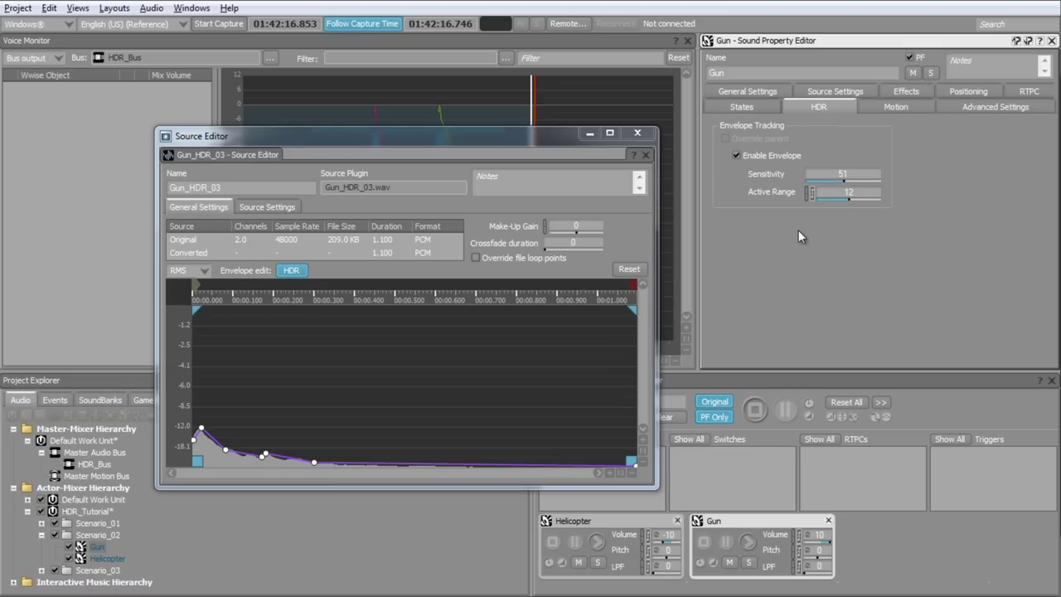
pyautogui.doubleClick(241, 456)
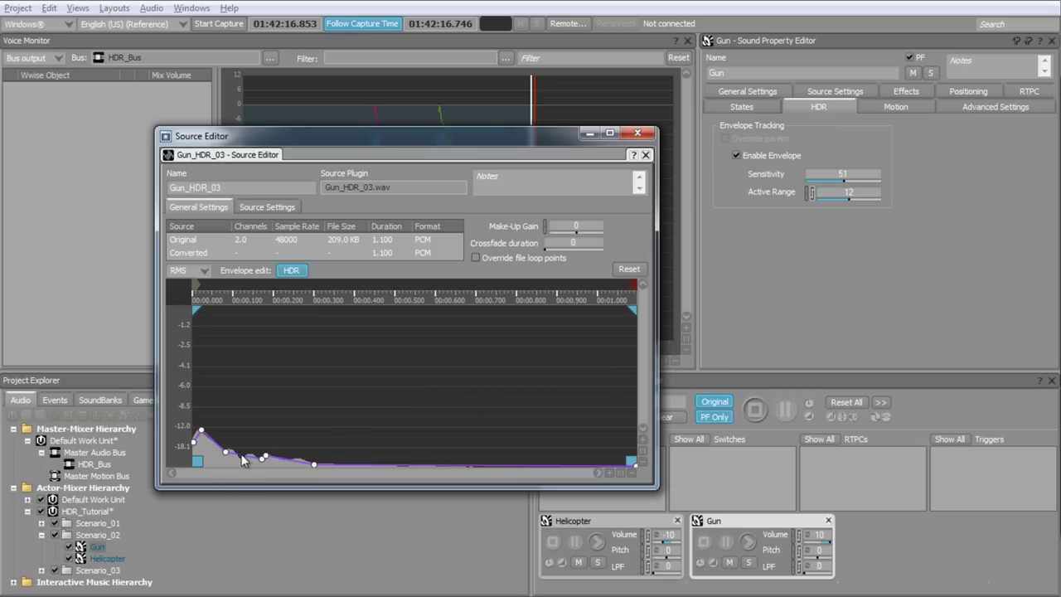
pyautogui.moveTo(321, 466); pyautogui.dragTo(340, 334)
pyautogui.press('Delete')
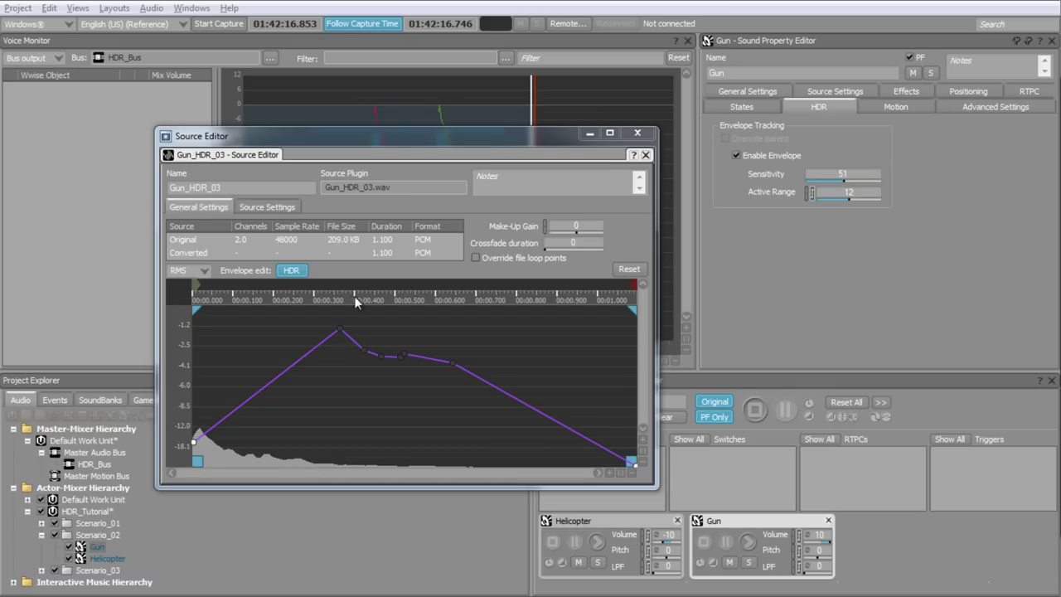
# - Move the Source Editor clear of the Soundcaster and capture Helicopter with a Gun shot using the raised envelope
pyautogui.moveTo(398, 141); pyautogui.dragTo(271, 240)
pyautogui.click(227, 27)
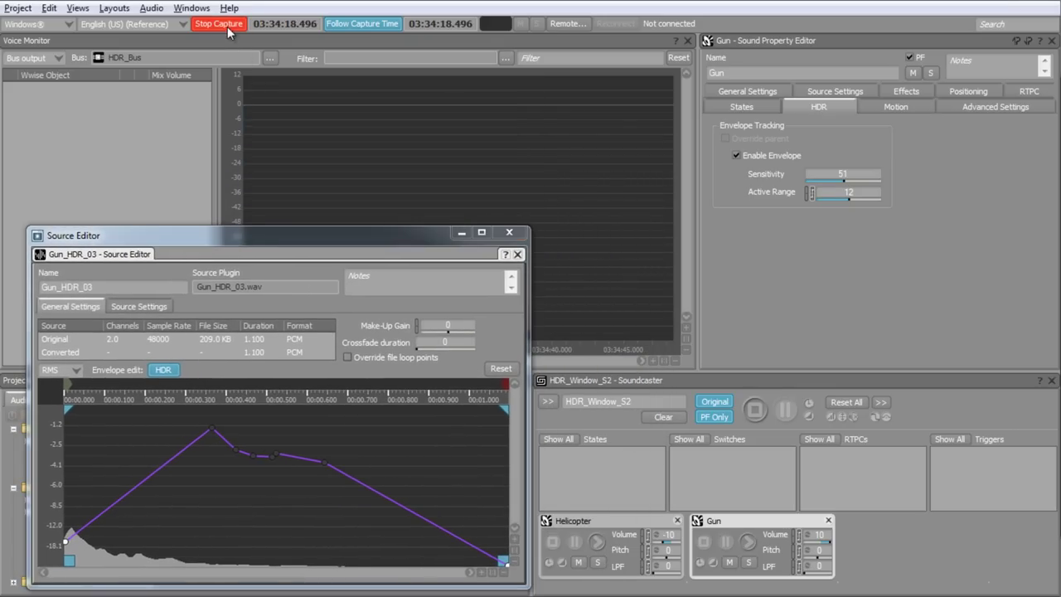
pyautogui.click(597, 542)
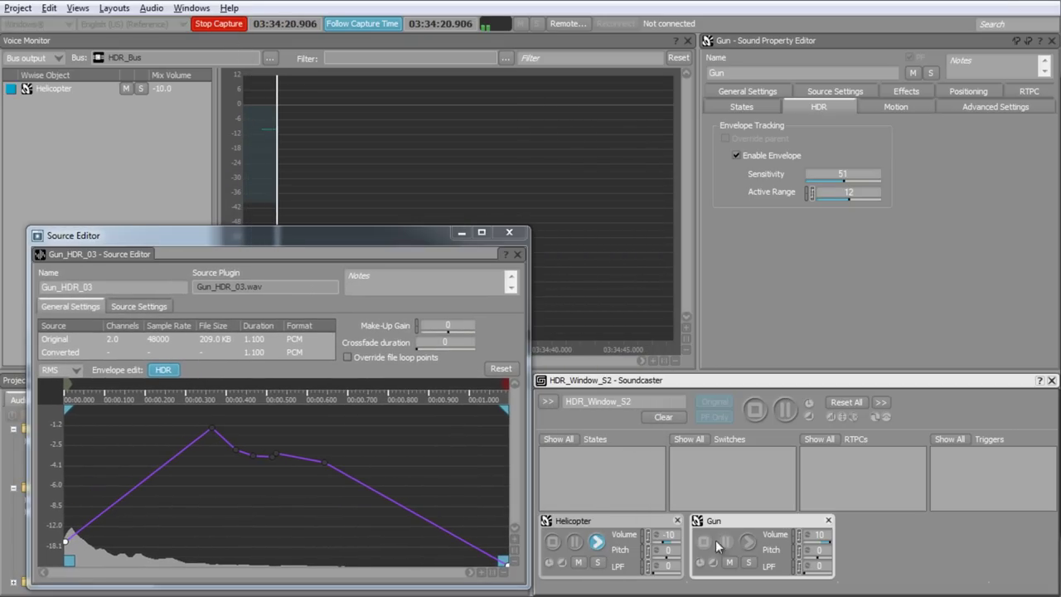
pyautogui.click(747, 542)
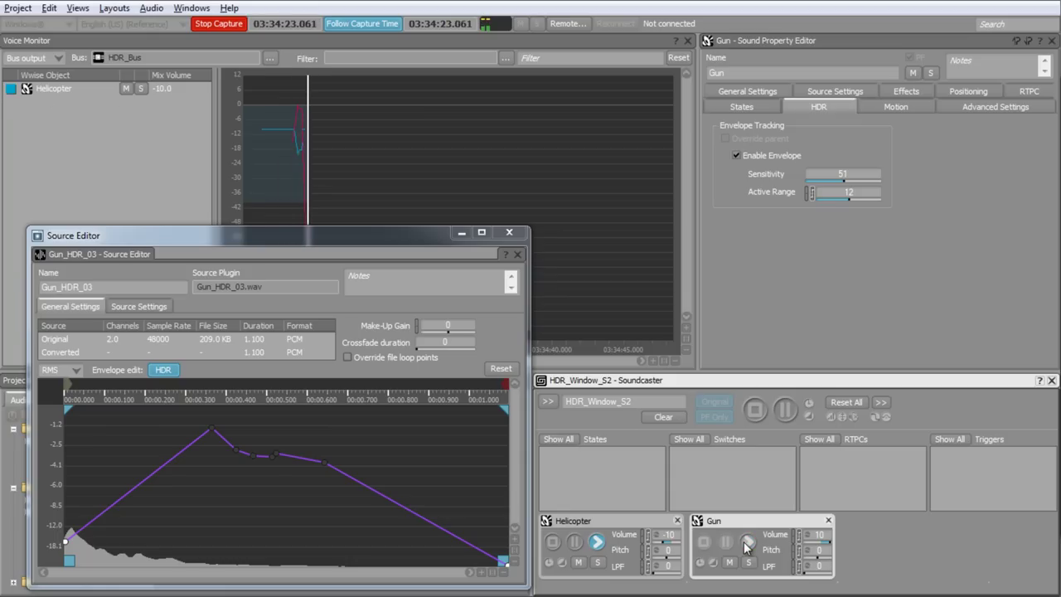
# - Move the inner HDR envelope points down and earlier, with the peak at about 0.09 s, and replay Gun
pyautogui.moveTo(328, 462); pyautogui.dragTo(215, 553)
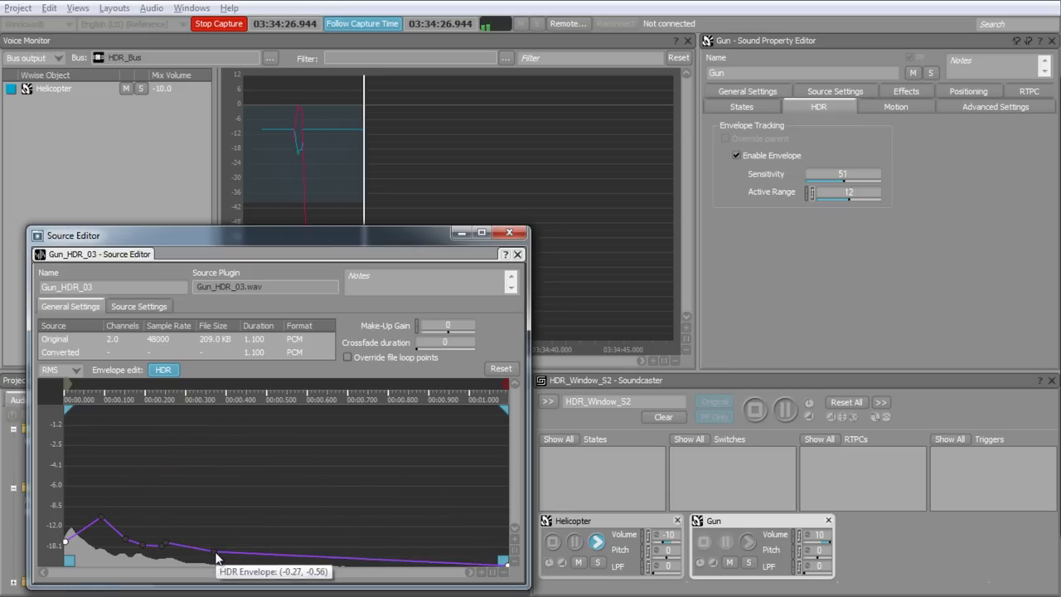
pyautogui.click(747, 542)
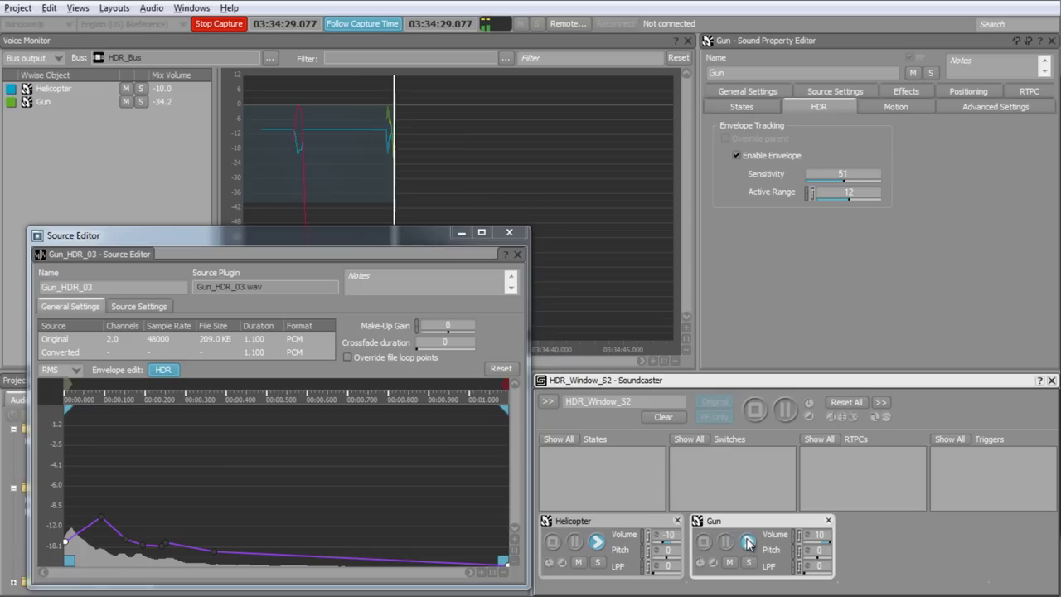
# - Align the inner HDR envelope points with the start of the Gun waveform, replay Gun, and end the capture and Helicopter playback
pyautogui.moveTo(214, 551); pyautogui.dragTo(182, 561)
pyautogui.click(748, 541)
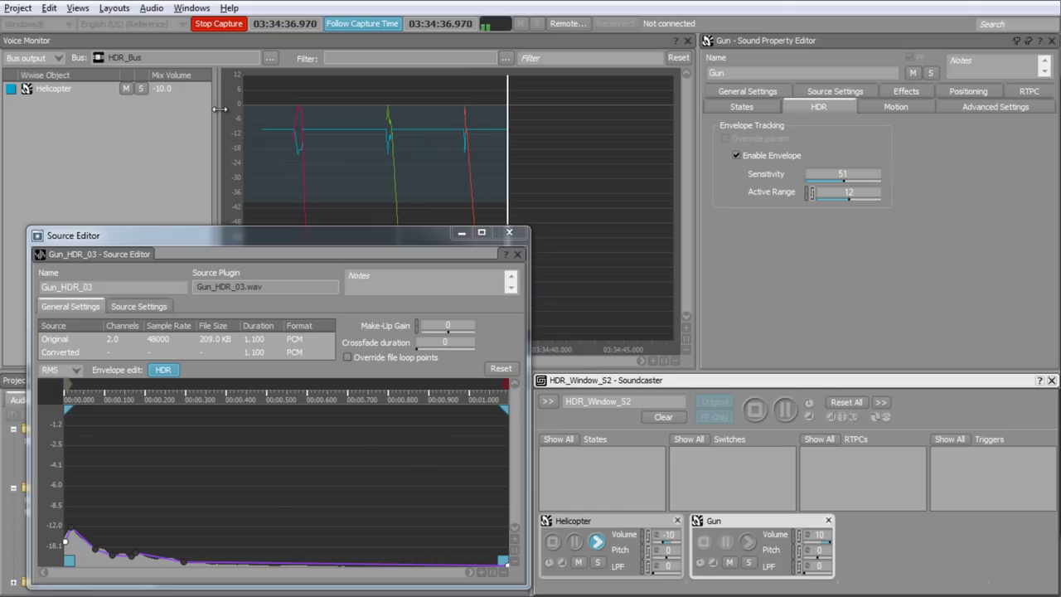
pyautogui.click(219, 24)
pyautogui.click(552, 542)
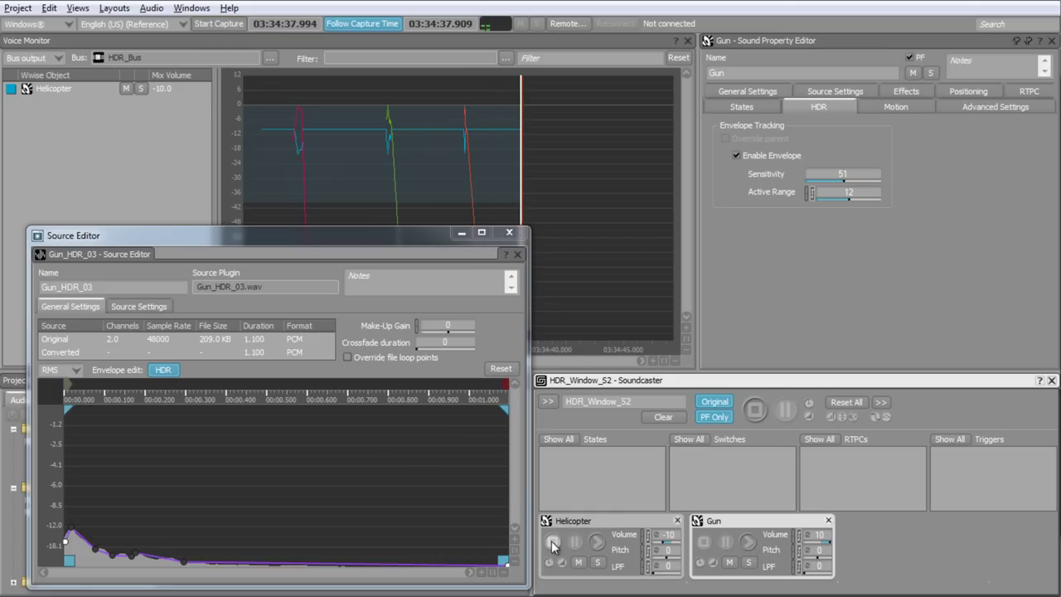